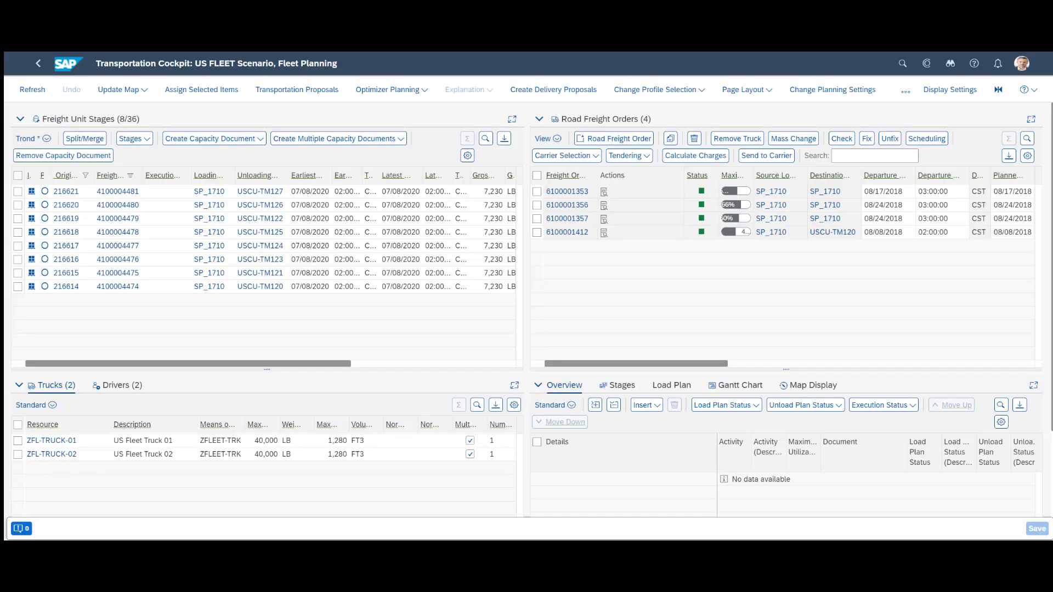
key("Right")
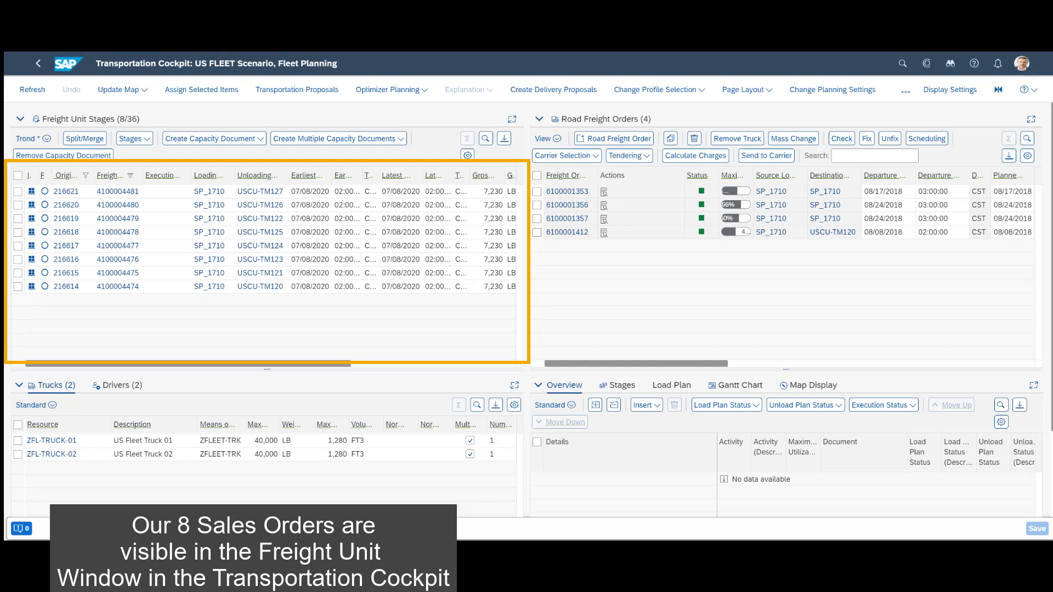
key("Right")
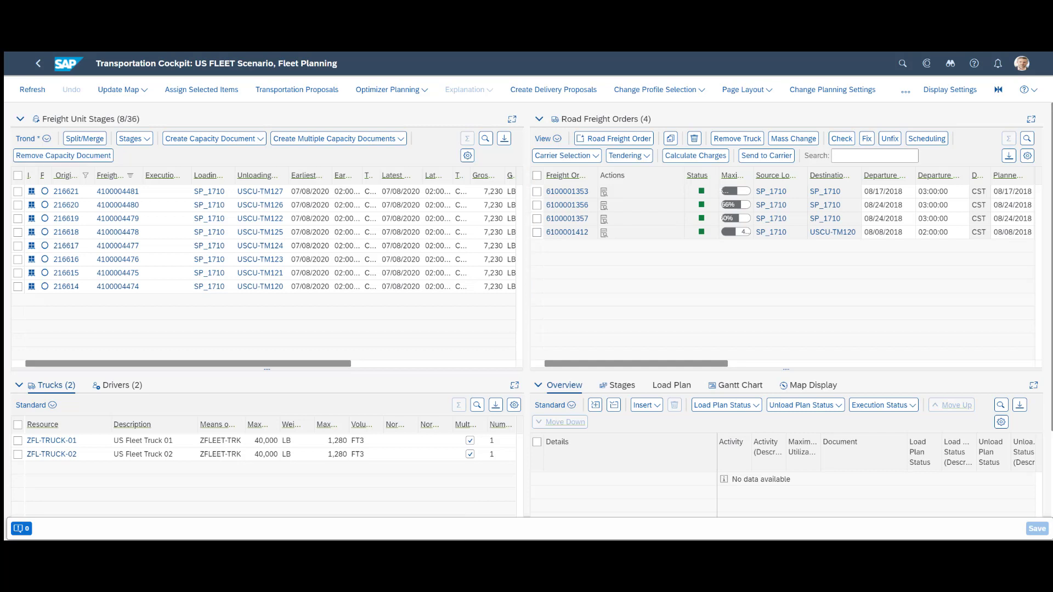
key("Right")
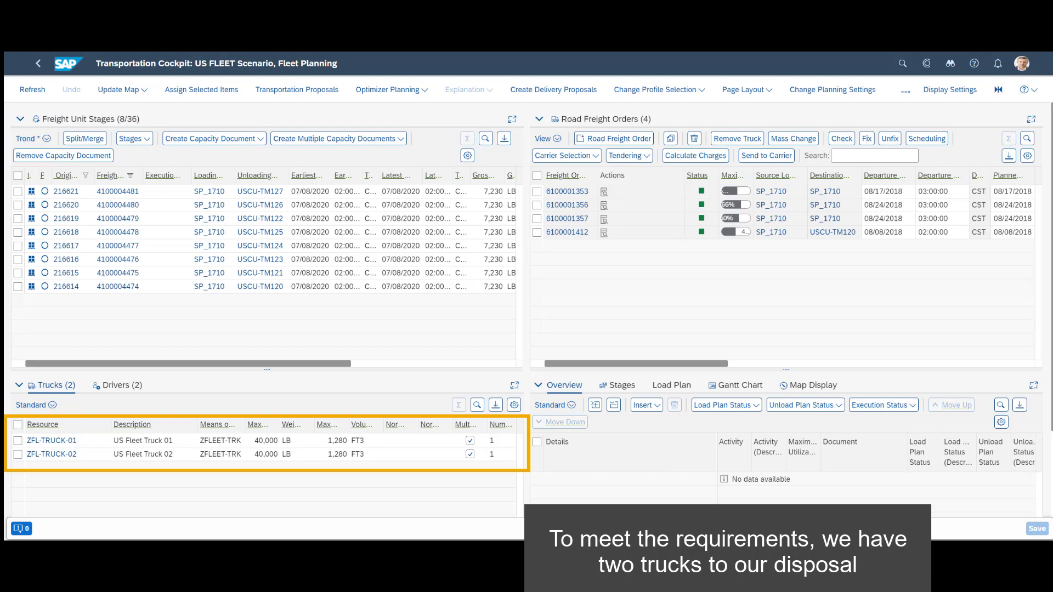
key("Right")
key("Right")
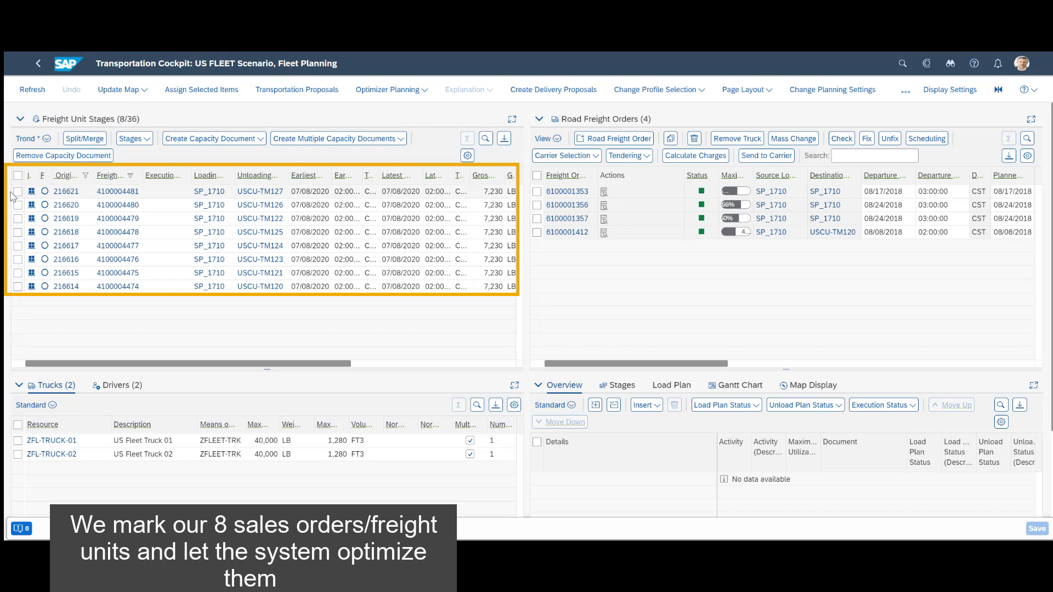
left_click(18, 176)
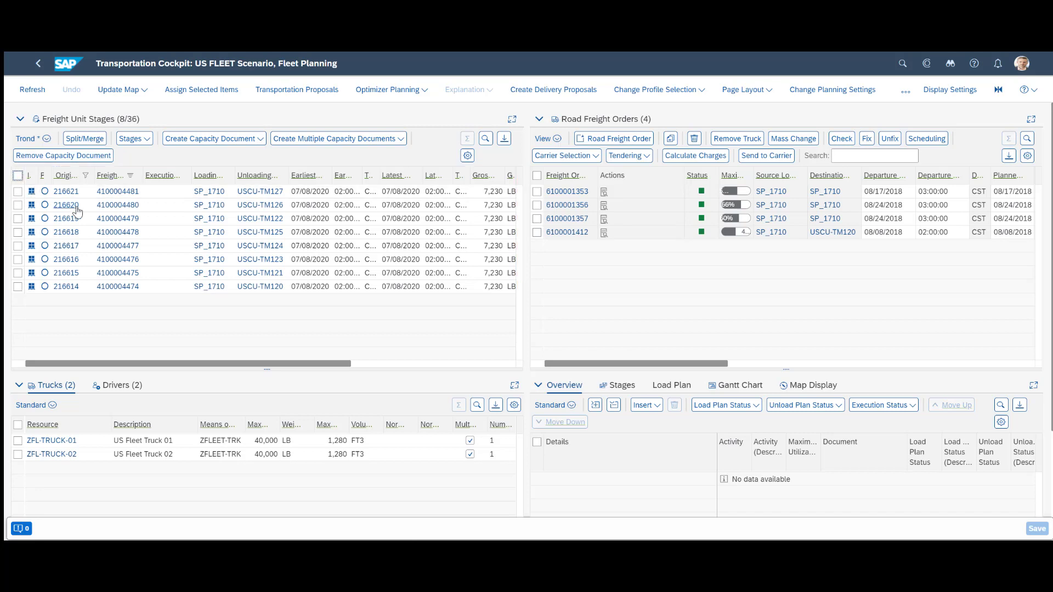
left_click(427, 93)
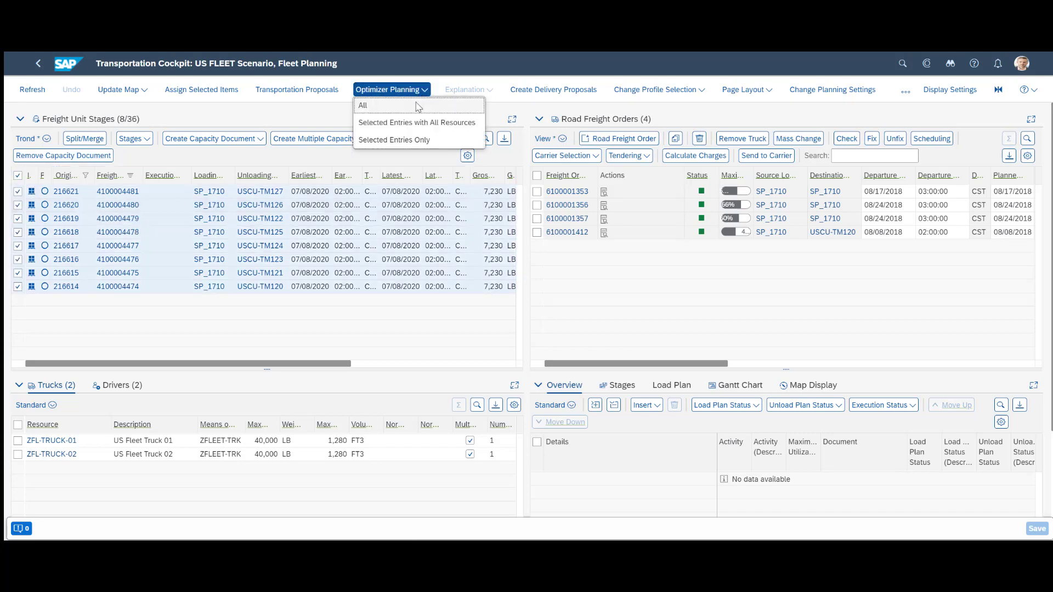
left_click(407, 124)
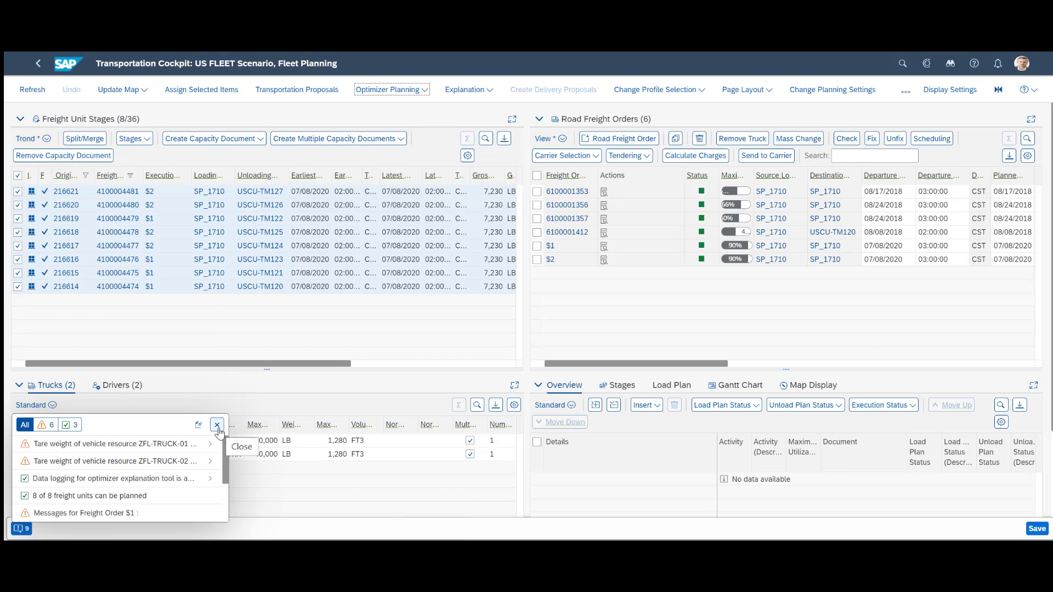
left_click(217, 425)
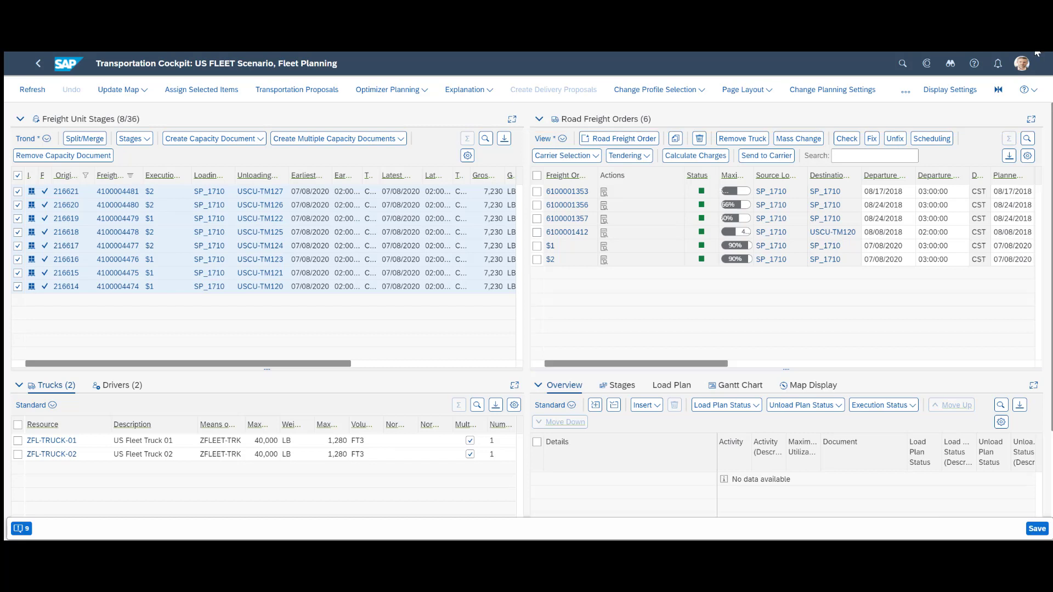
left_click(1028, 531)
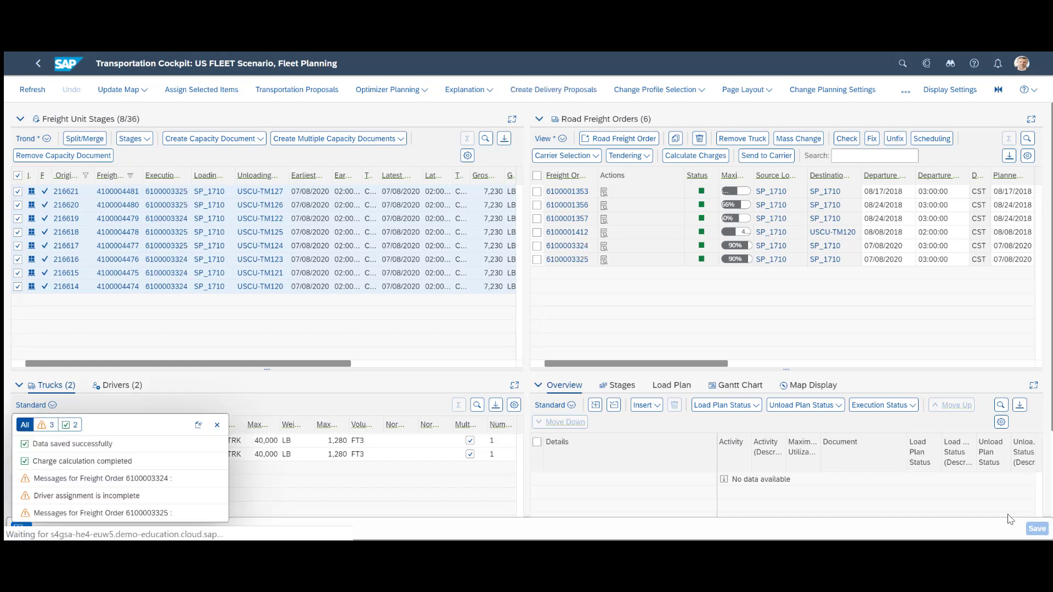
left_click(217, 425)
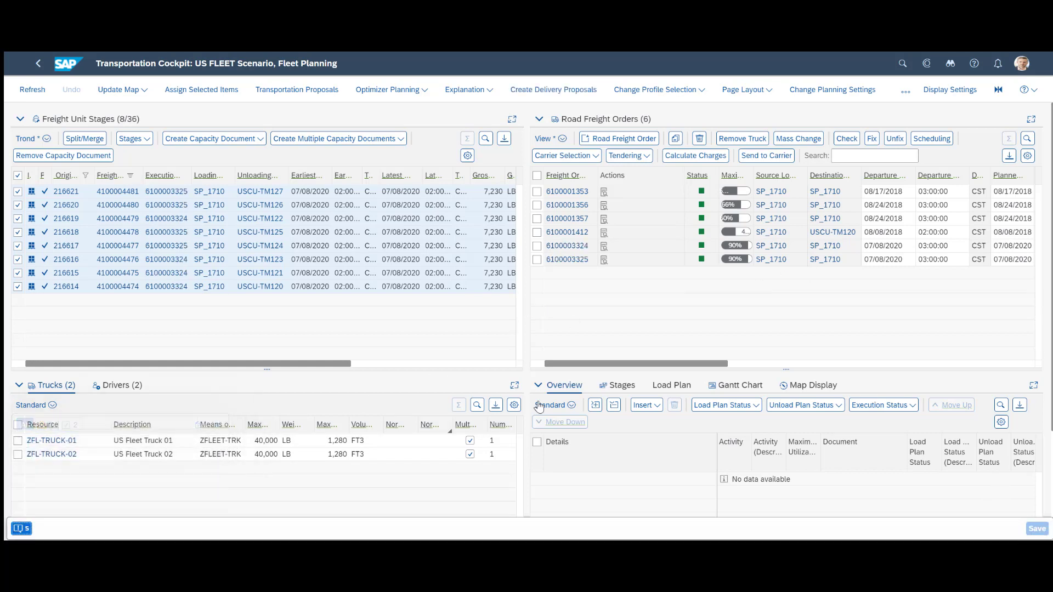
left_click(605, 261)
left_click(1033, 386)
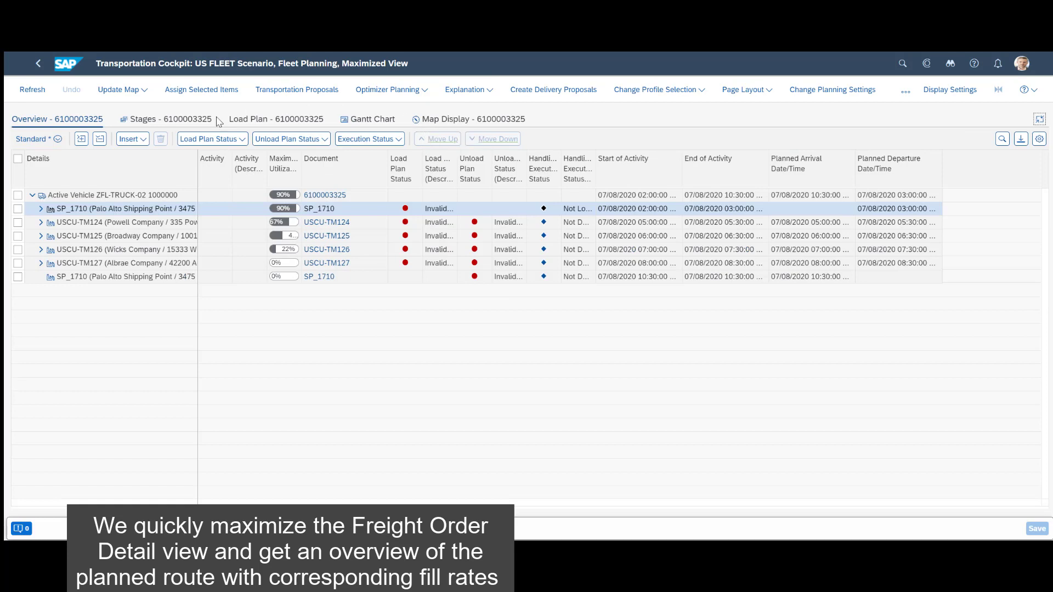
left_click(165, 119)
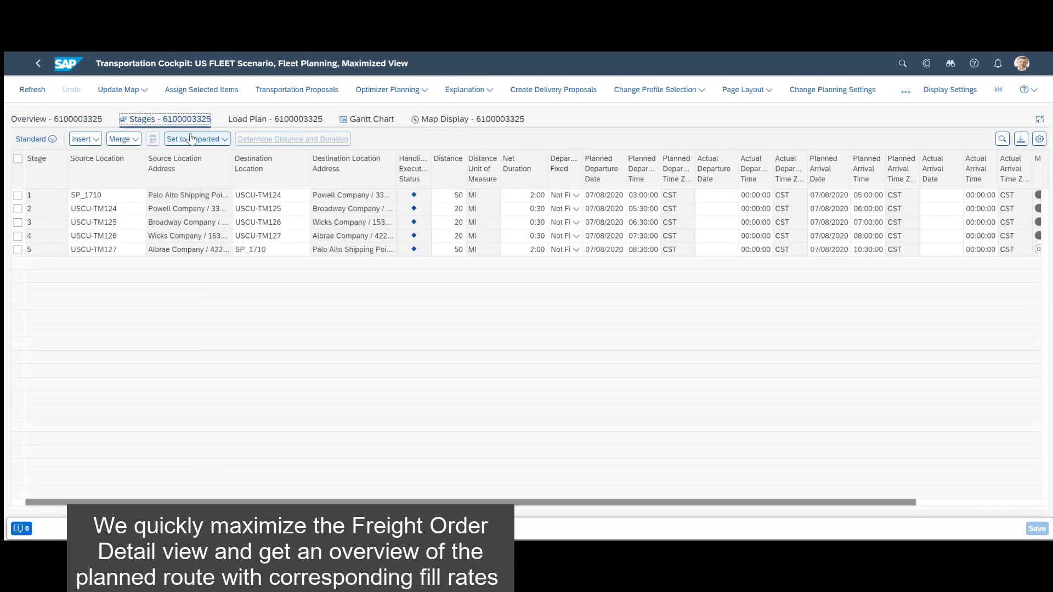
left_click(263, 120)
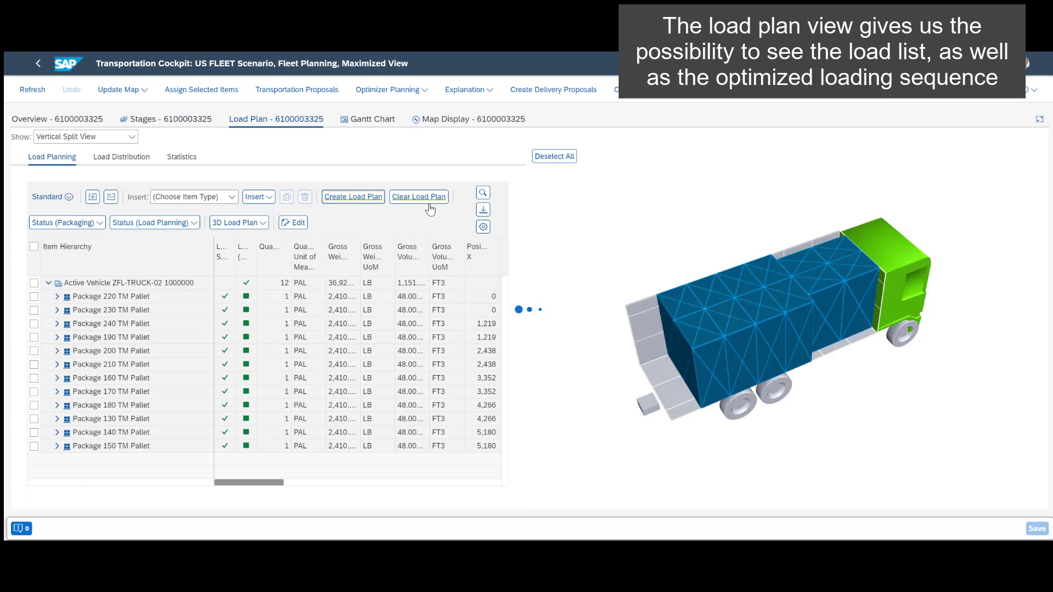
left_click(790, 329)
right_click(894, 437)
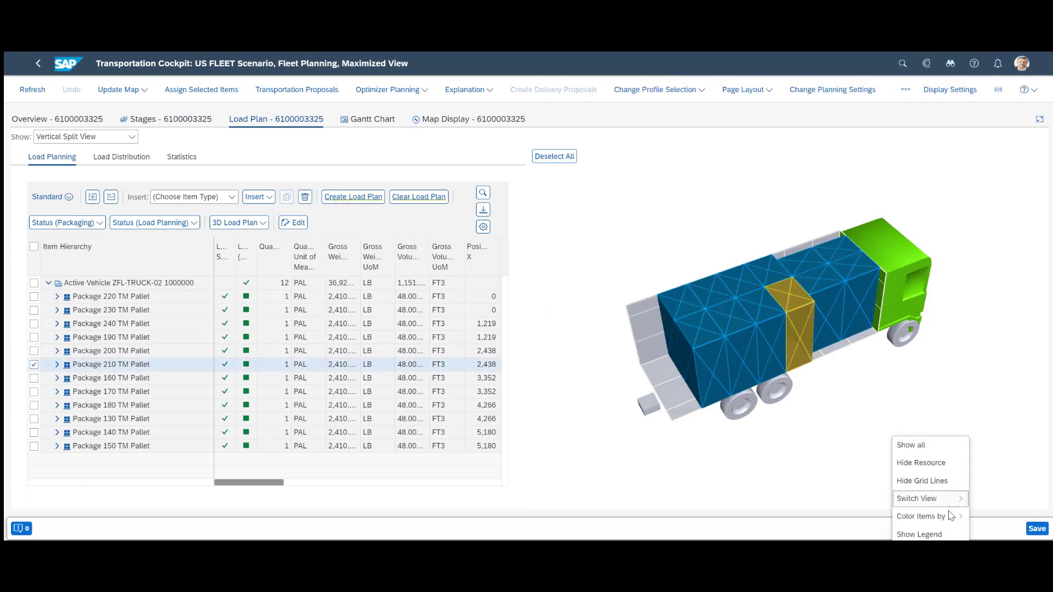
mouse_move(927, 515)
left_click(845, 428)
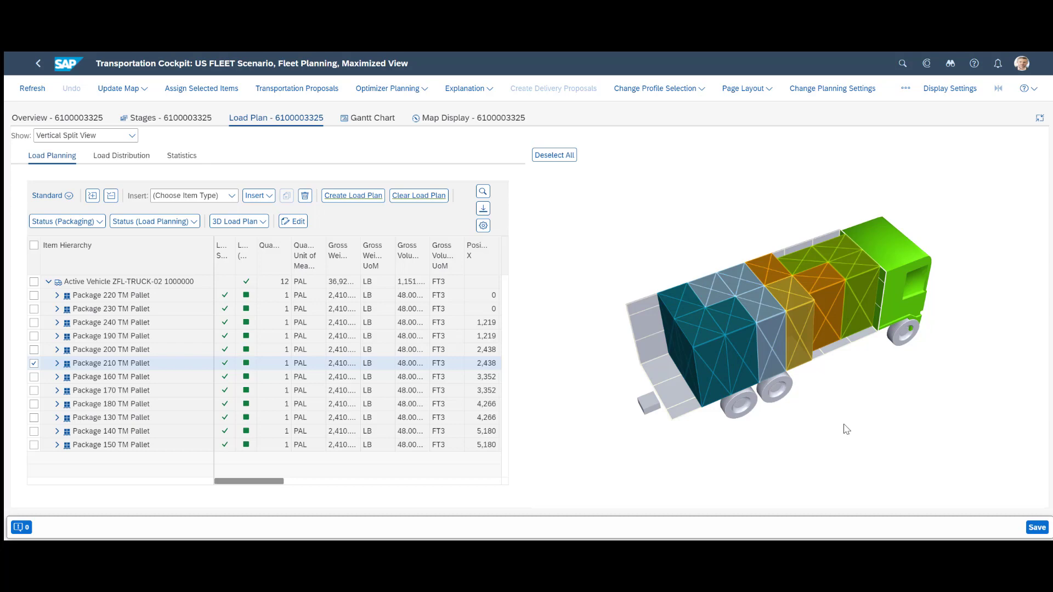
left_click(445, 119)
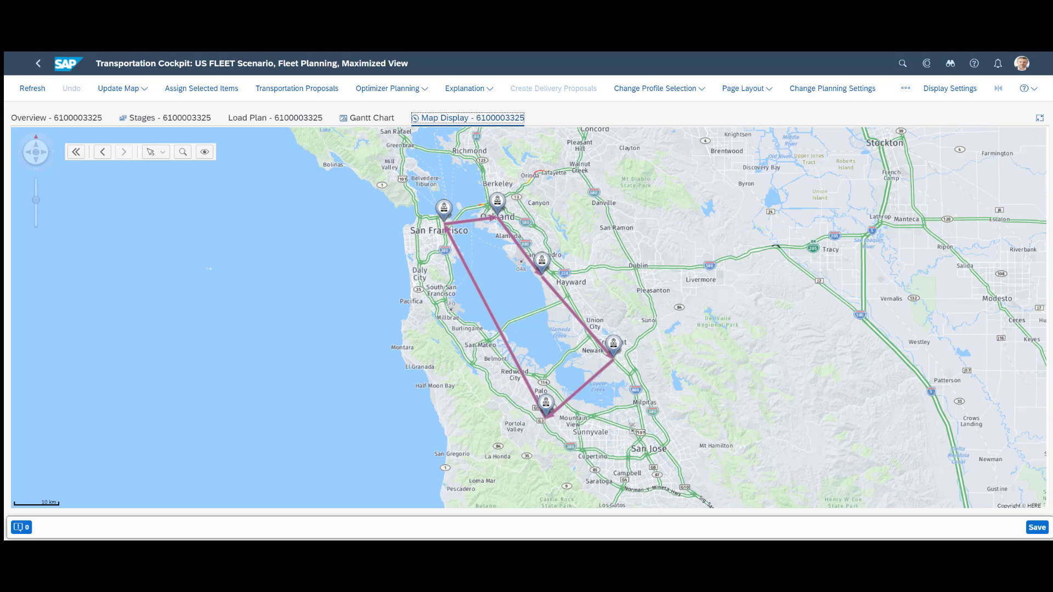
key("Left")
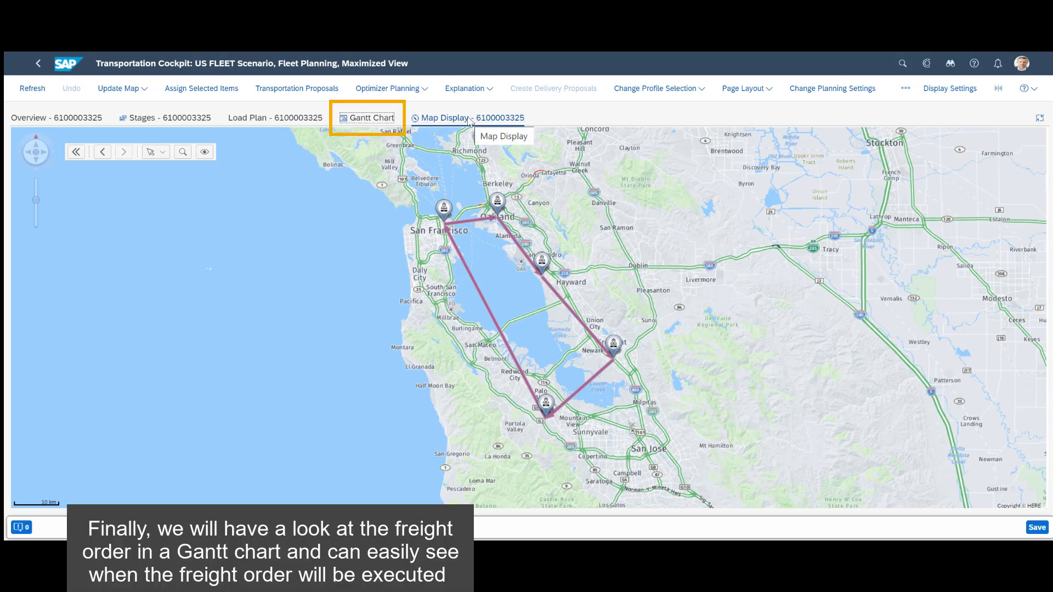
key("Return")
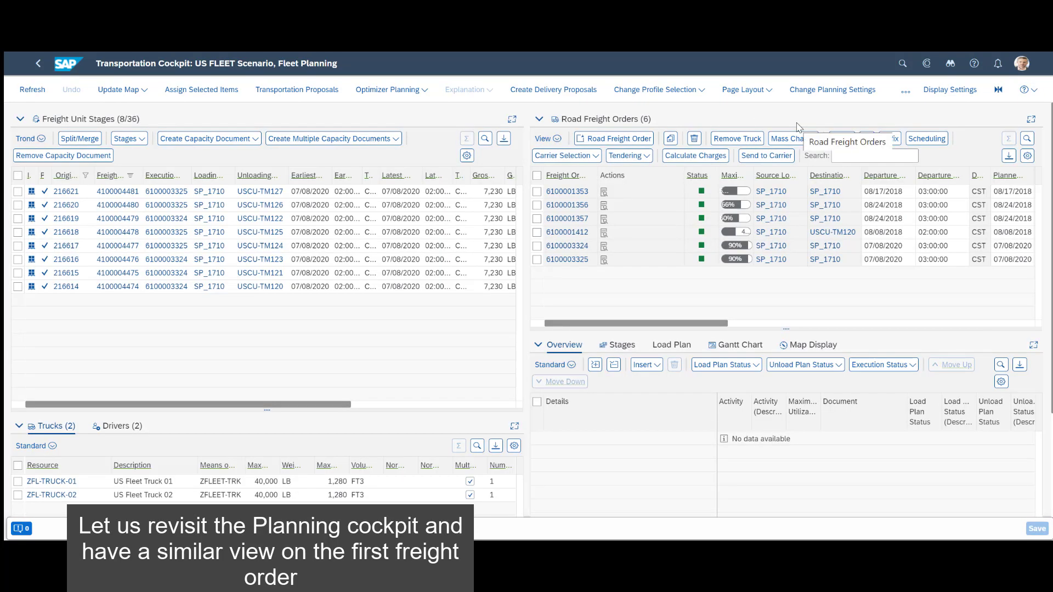
left_click(604, 248)
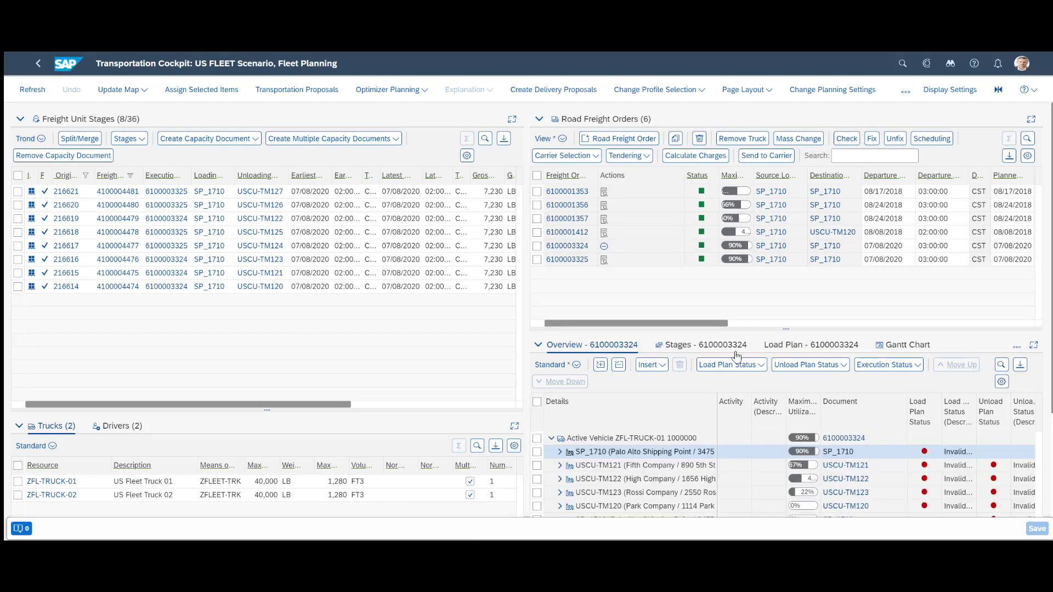
left_click(734, 351)
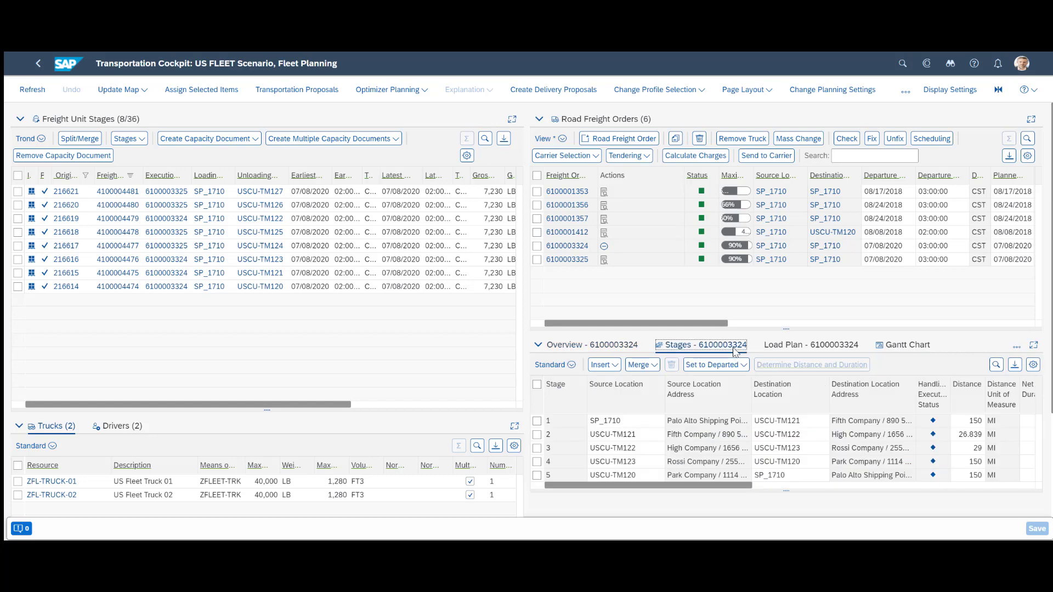
left_click(756, 349)
left_click(1034, 345)
Colour the pallets in truck ZFL-TRUCK-01's 3D load by destination
right_click(872, 351)
mouse_move(911, 469)
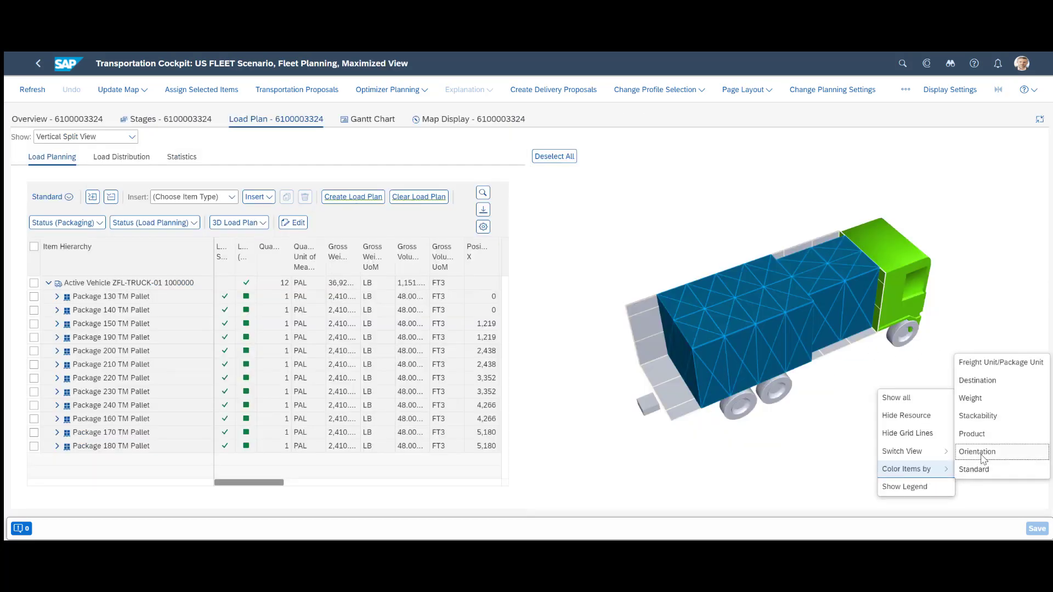
left_click(977, 380)
mouse_move(667, 316)
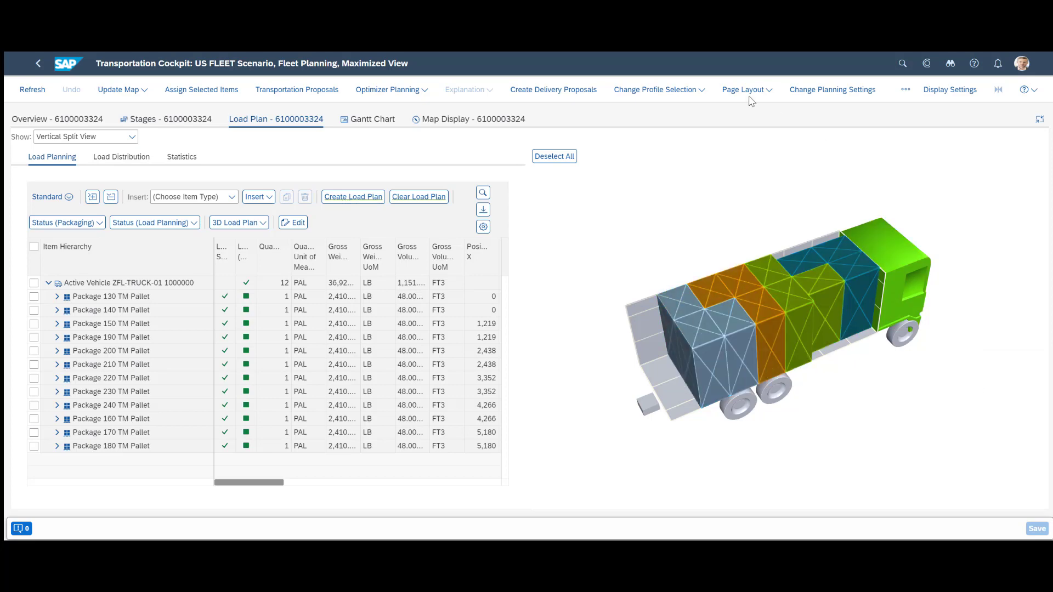
left_click(469, 119)
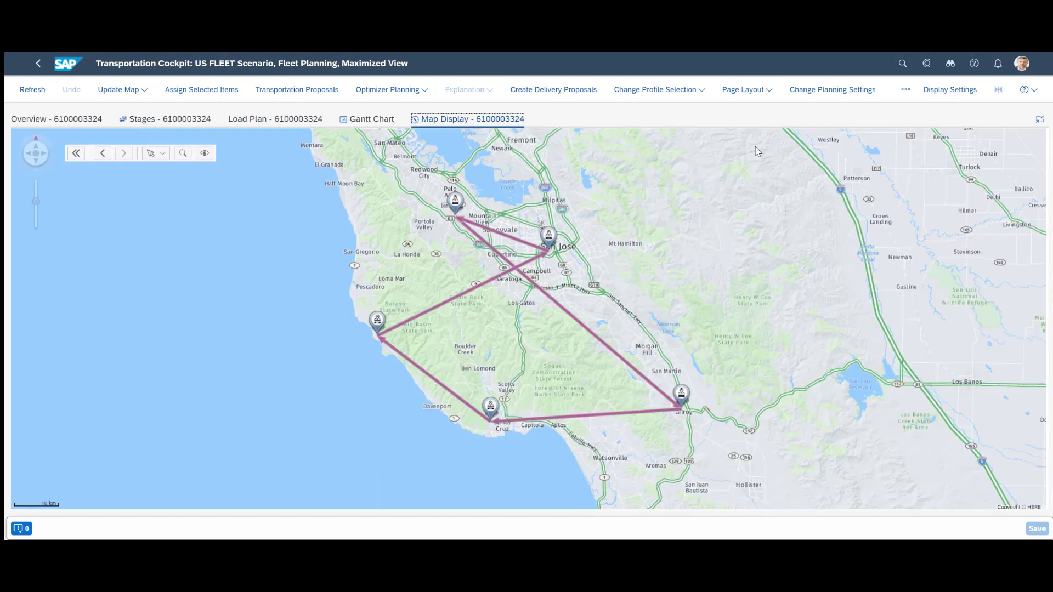
left_click(337, 115)
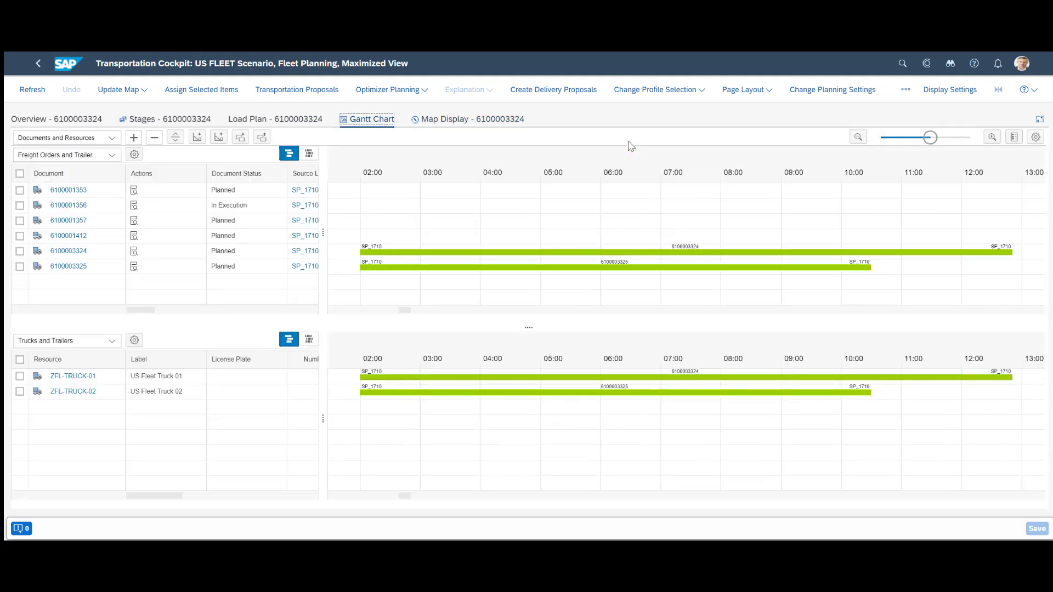
left_click(1039, 119)
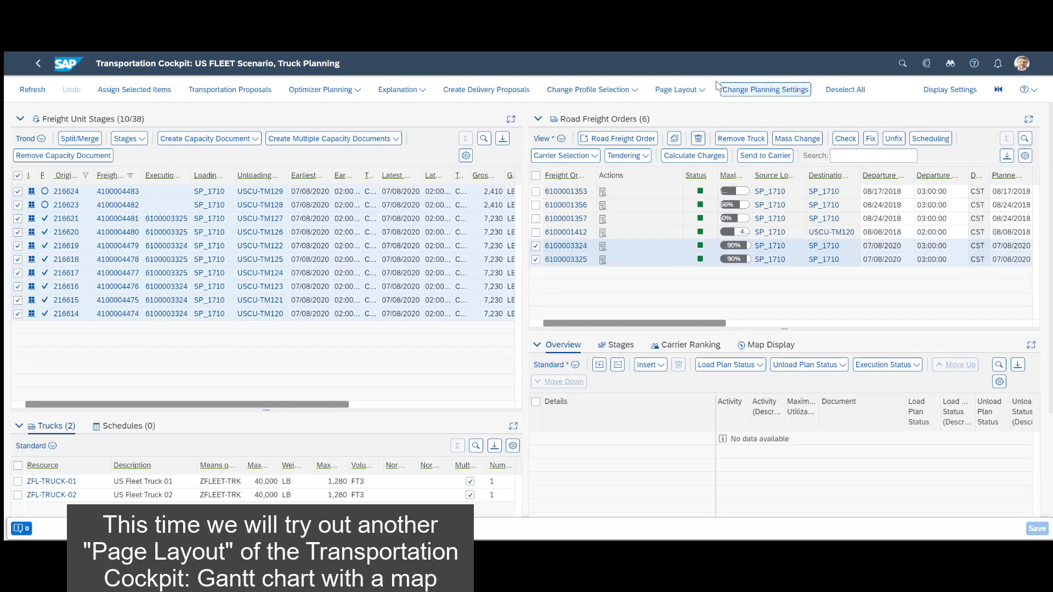
Change the cockpit page layout to Fleet Gantt w/t Map
left_click(679, 89)
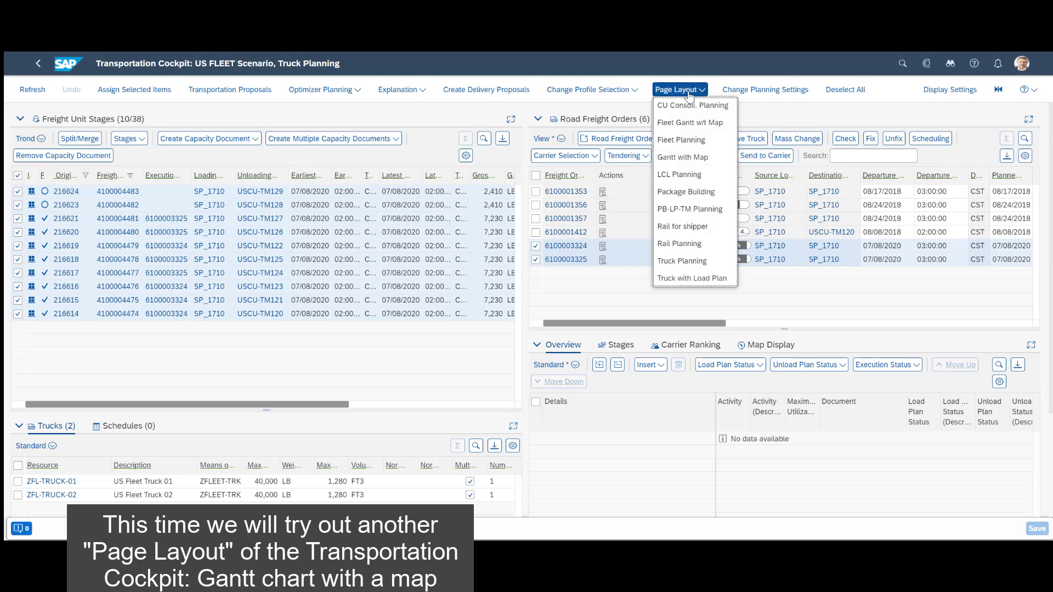
left_click(681, 124)
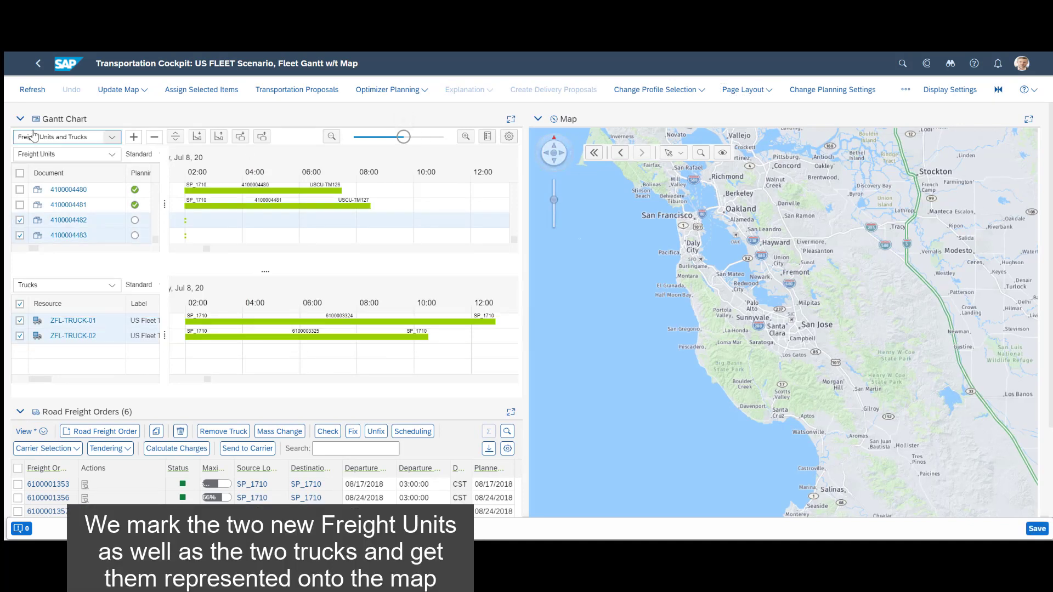
Clear the map and redraw it with the selected freight units and trucks plus all resources
left_click(121, 91)
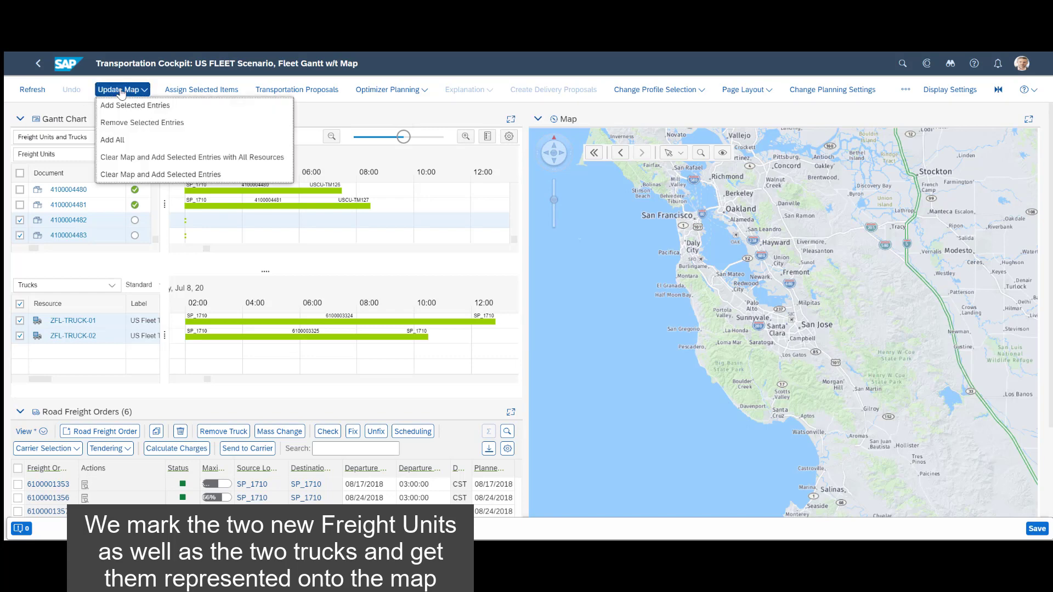
left_click(137, 157)
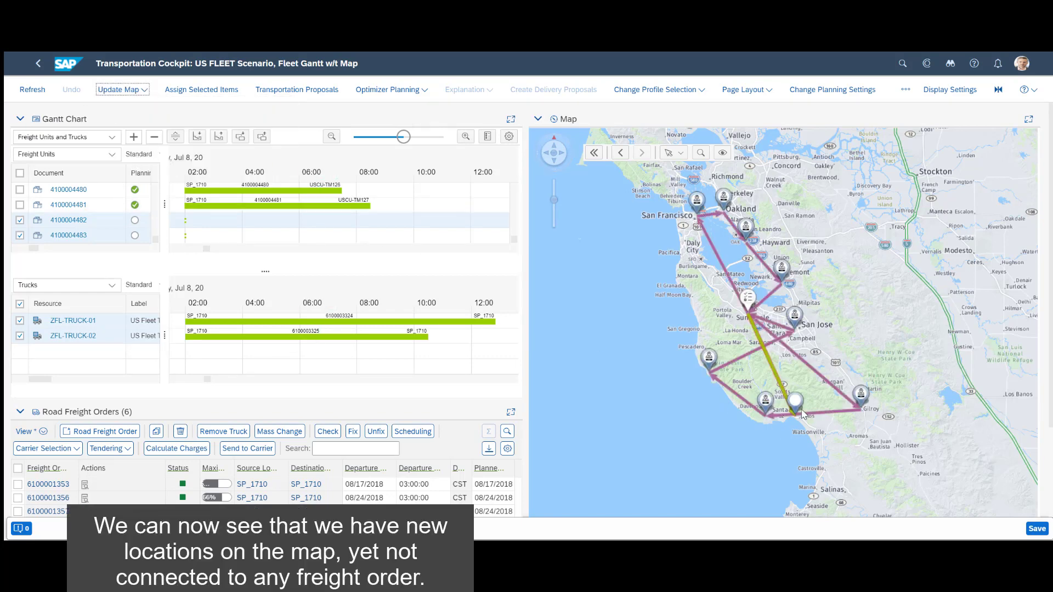
mouse_move(795, 405)
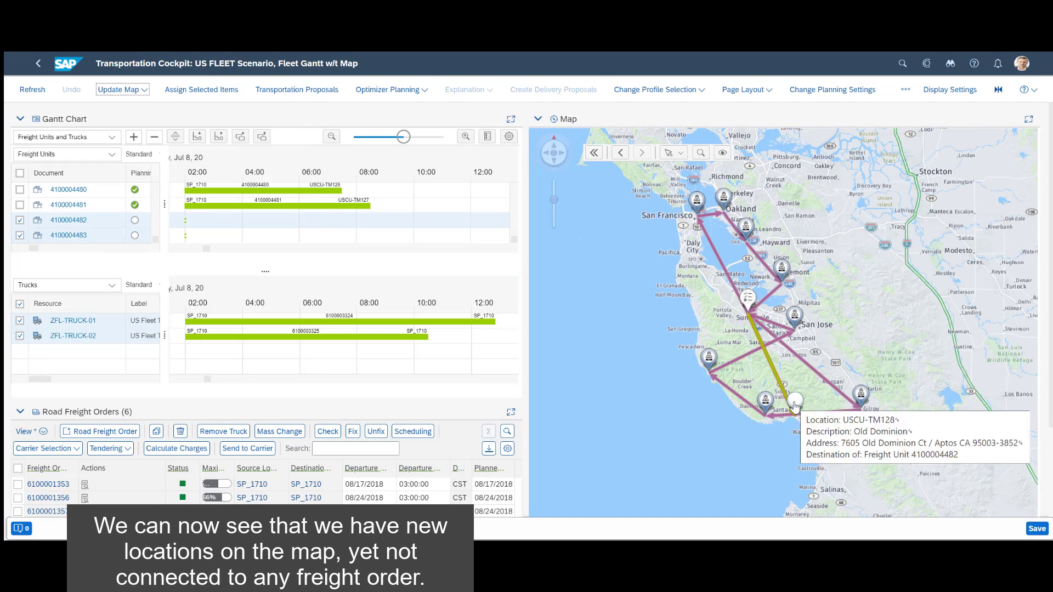
mouse_move(749, 300)
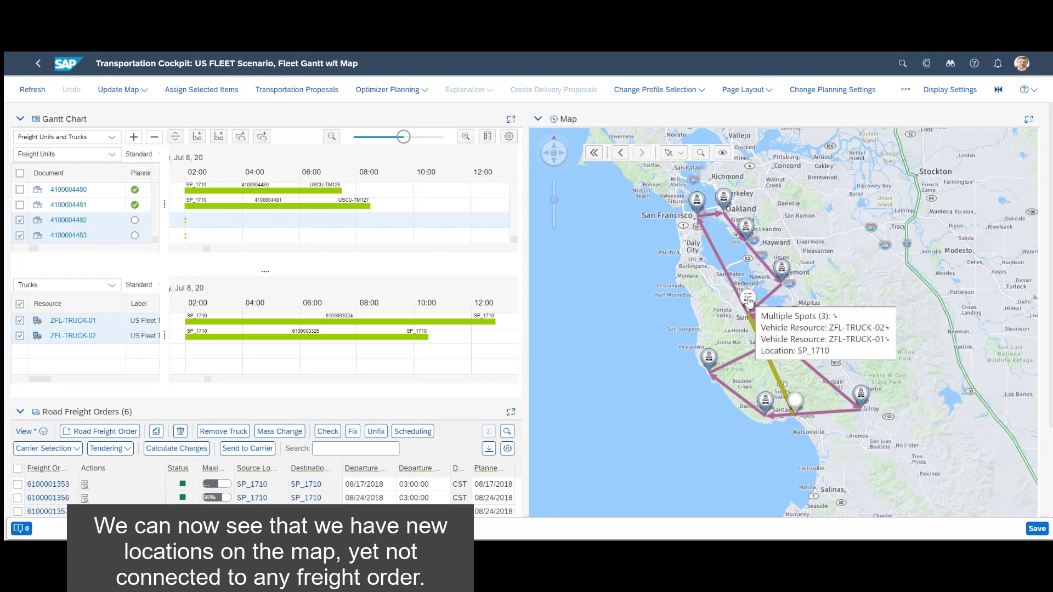
left_click_drag(748, 300, 793, 401)
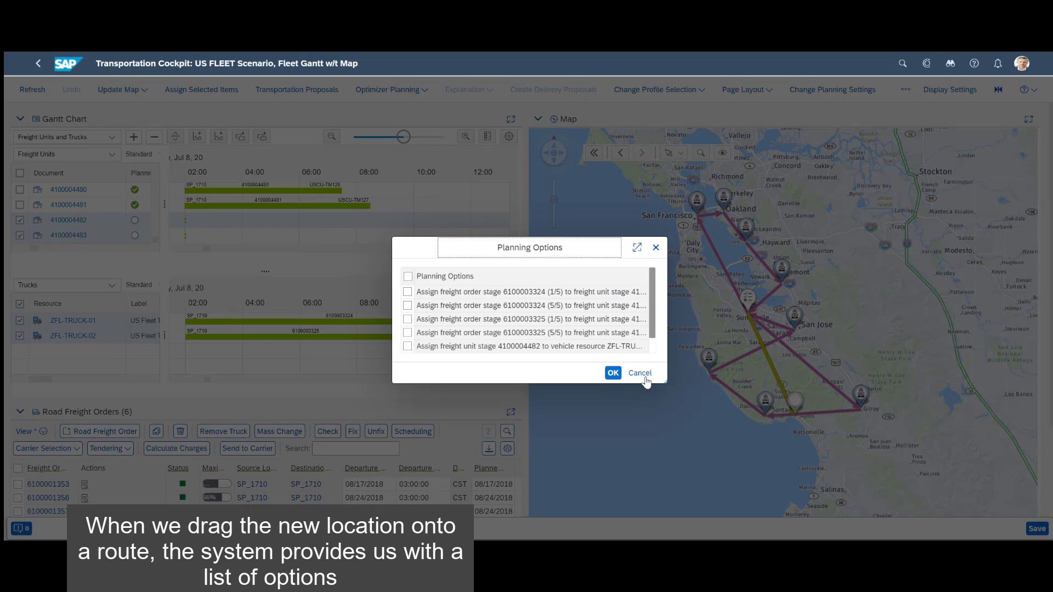
left_click(408, 305)
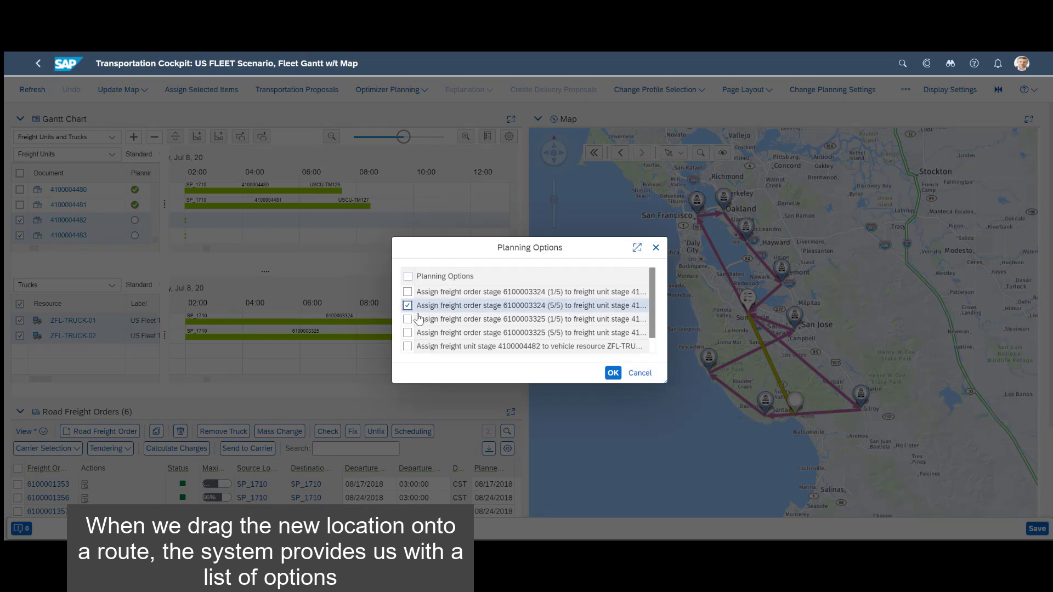
left_click(616, 377)
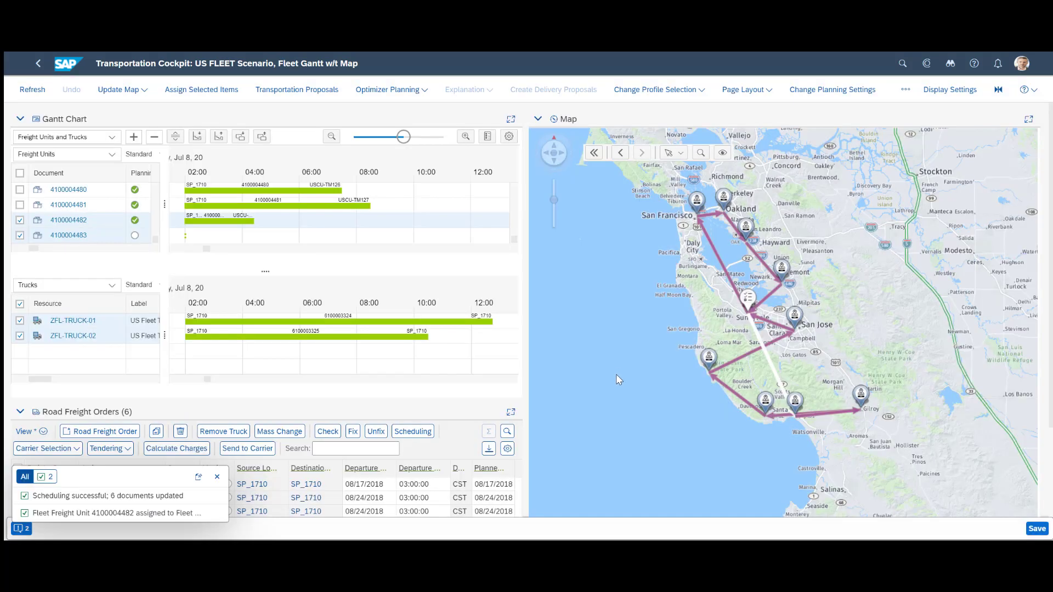
left_click(218, 479)
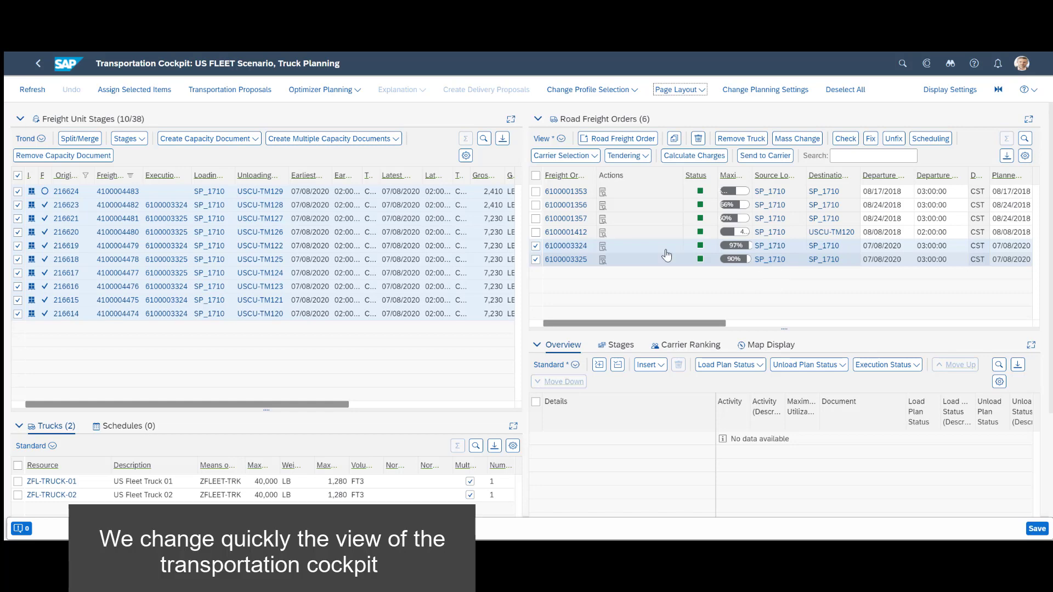
left_click(635, 250)
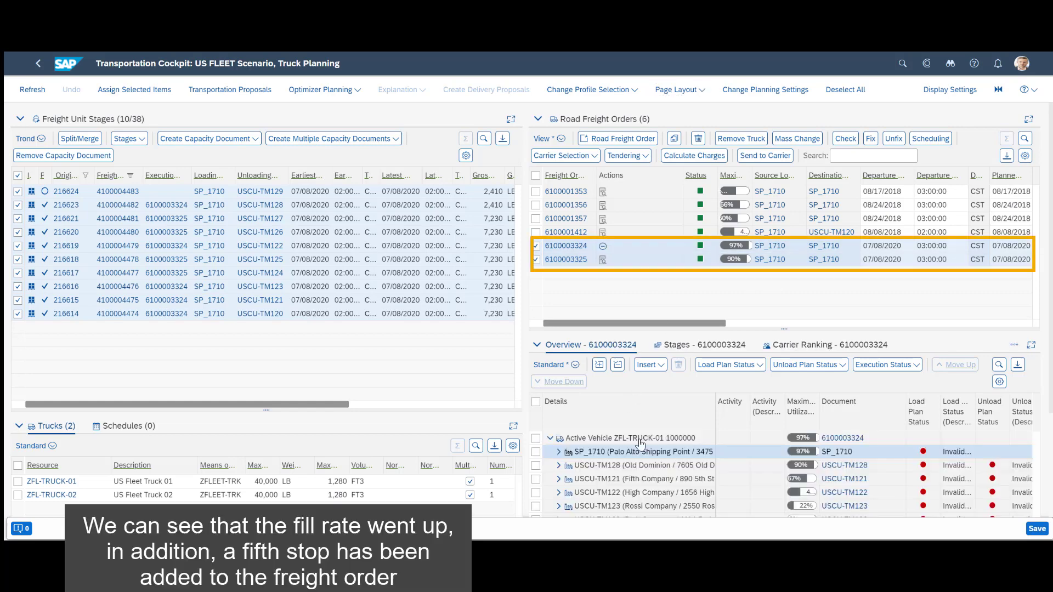
scroll(643, 461, "down", 3)
scroll(746, 289, "up", 3)
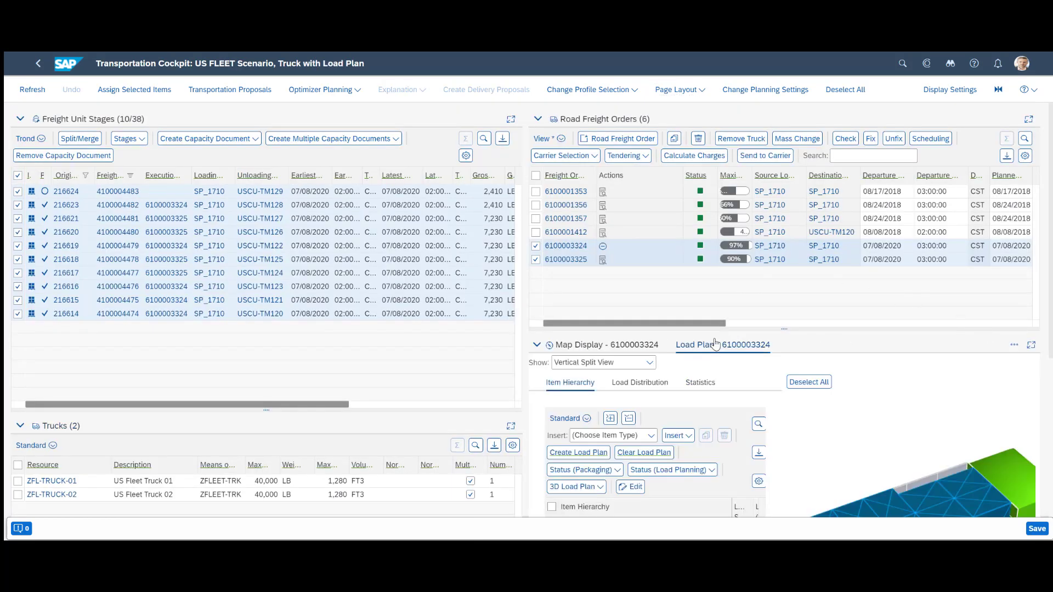
Maximize the load plan panel, clear ZFL-TRUCK-01's existing load plan, and create a new one
left_click(1031, 344)
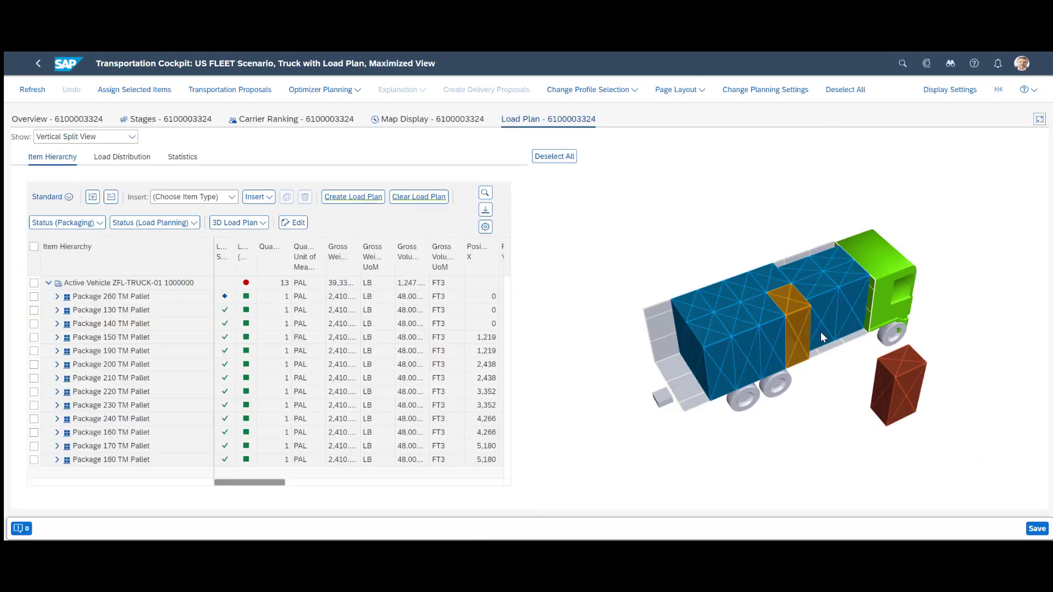
left_click(418, 196)
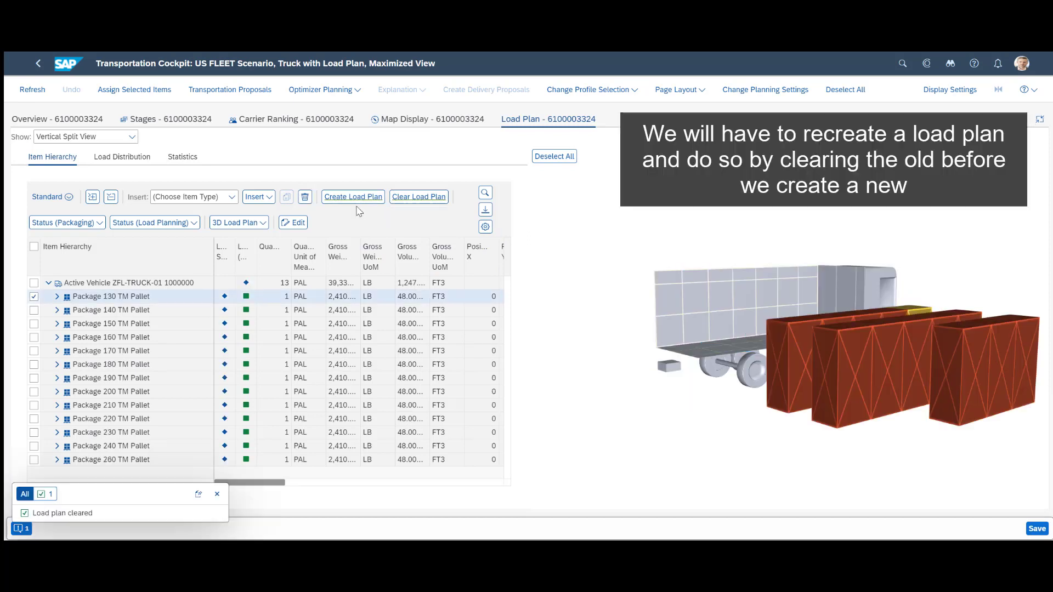
left_click(356, 202)
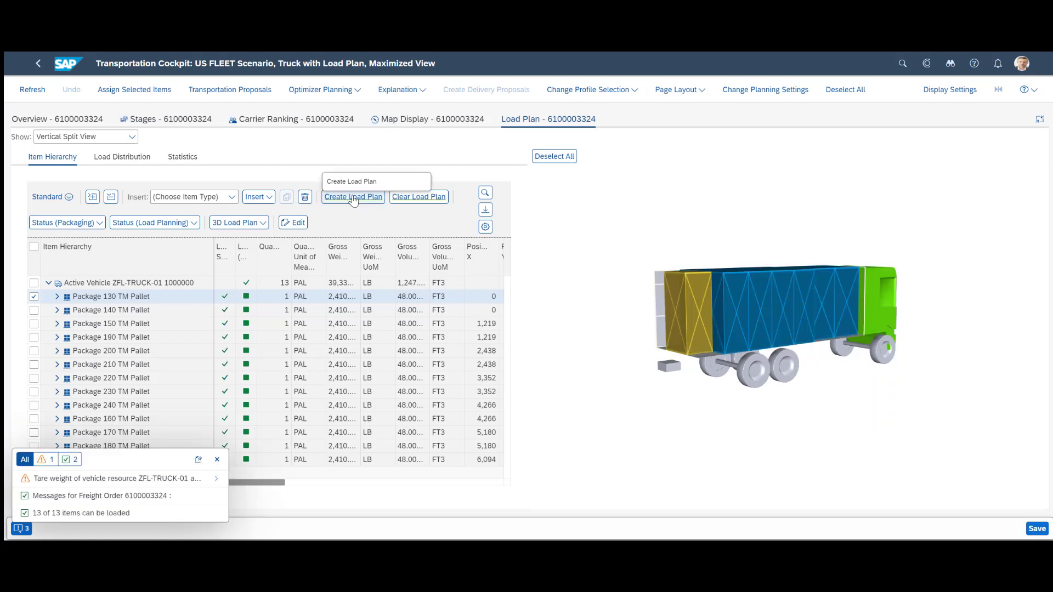